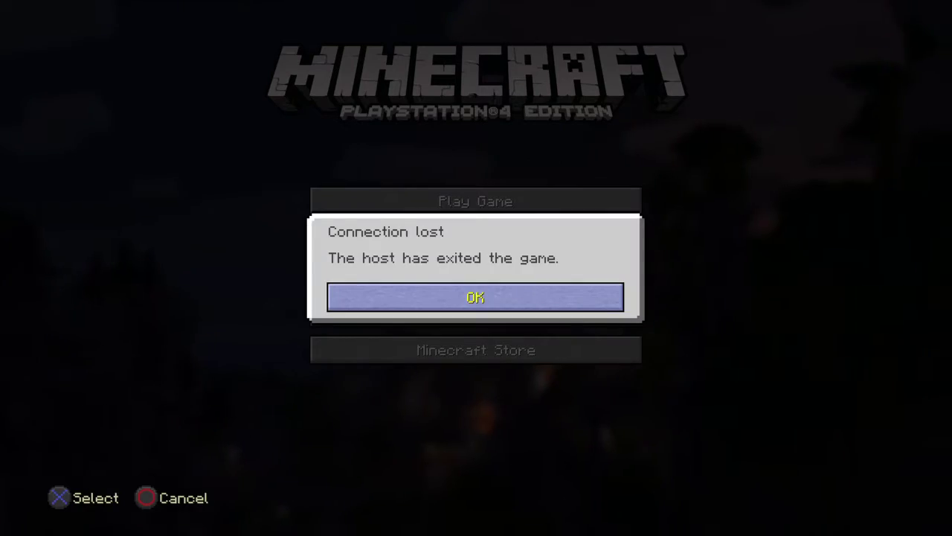
Step: Dismiss the Connection lost notice with OK to return to the main menu
{"action": "key", "text": "Return"}
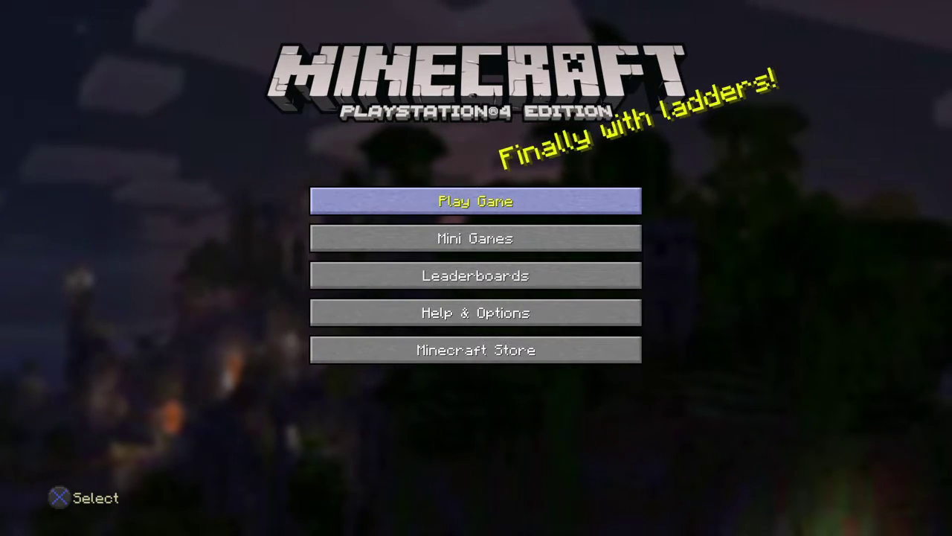
Step: Open Play Game, go to the Join tab, and join the first friend's session
{"action": "key", "text": "Return"}
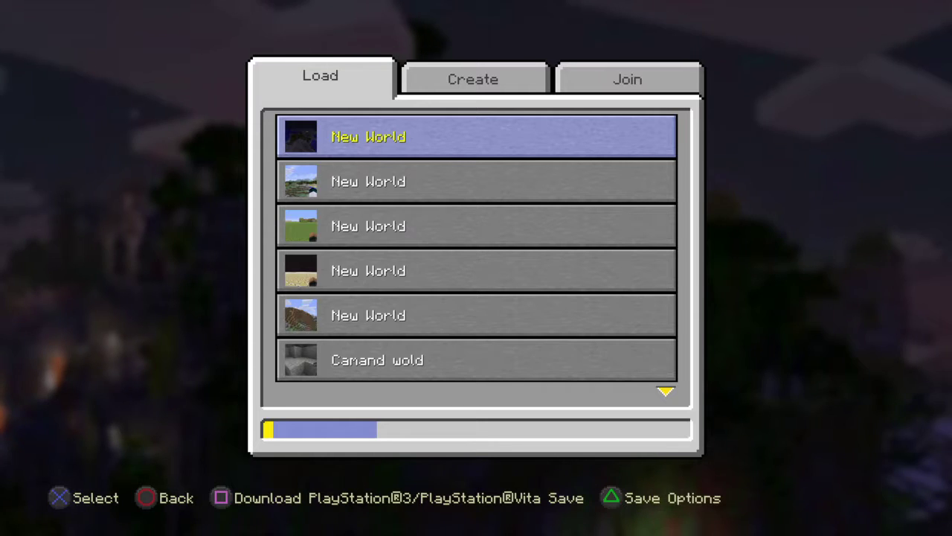
{"action": "key", "text": "Right"}
{"action": "key", "text": "Right"}
{"action": "key", "text": "Down"}
{"action": "key", "text": "Up"}
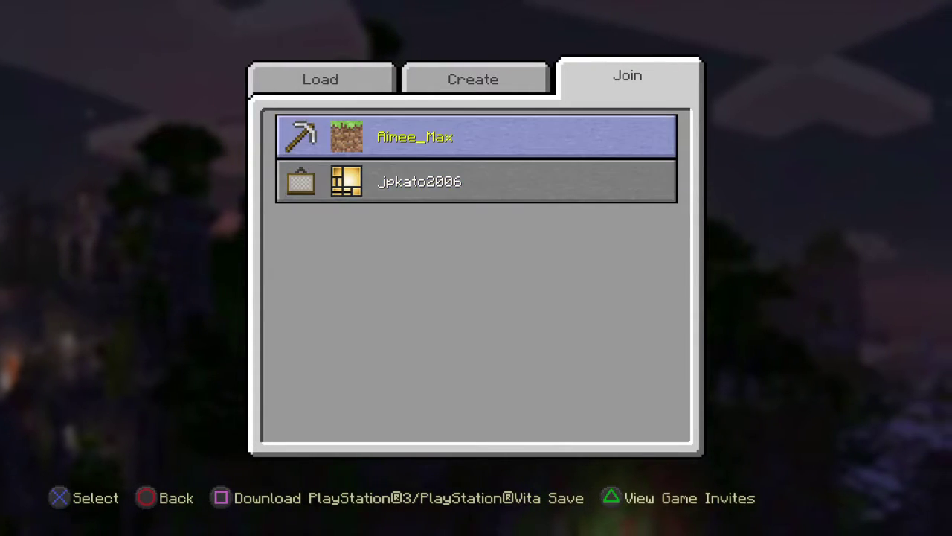
{"action": "key", "text": "Return"}
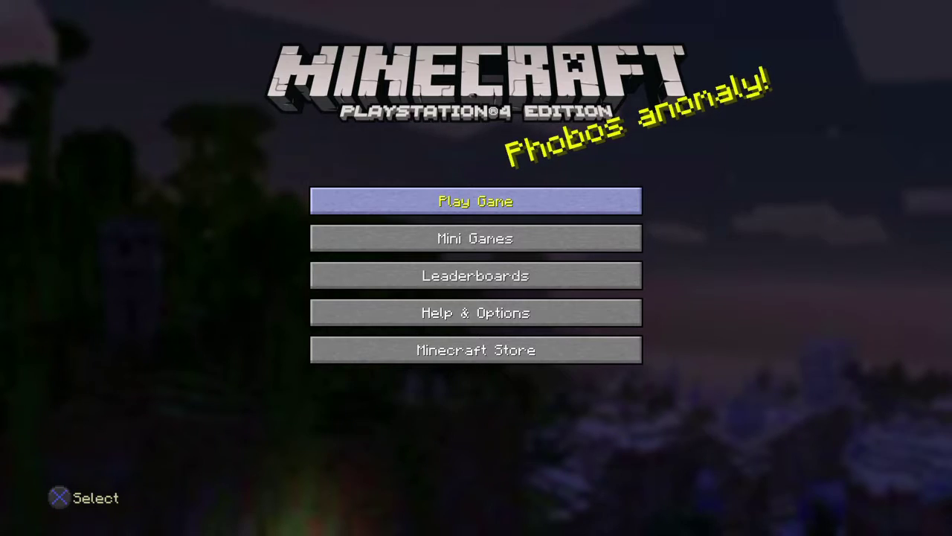
Step: Reopen the Join tab of Play Game, then dismiss the Connection lost notice
{"action": "key", "text": "Return"}
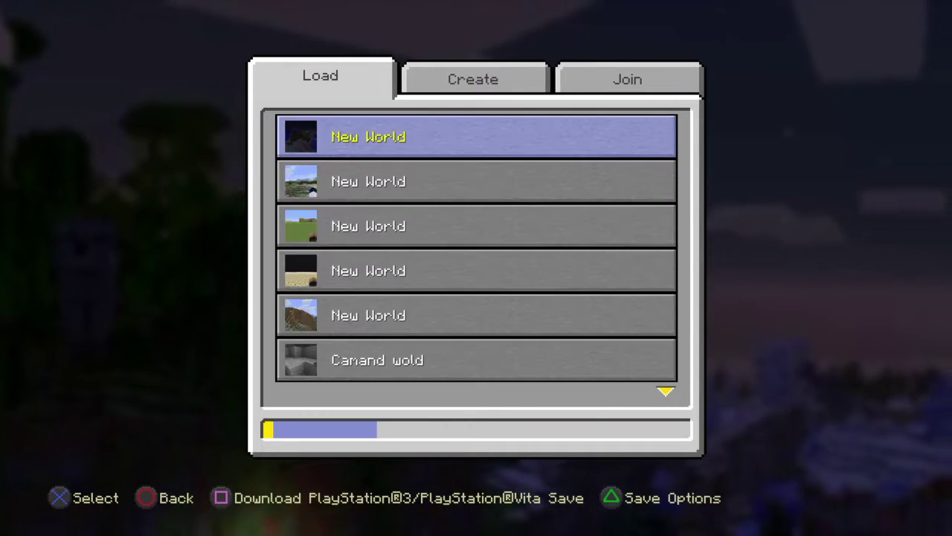
{"action": "key", "text": "Right"}
{"action": "key", "text": "Right"}
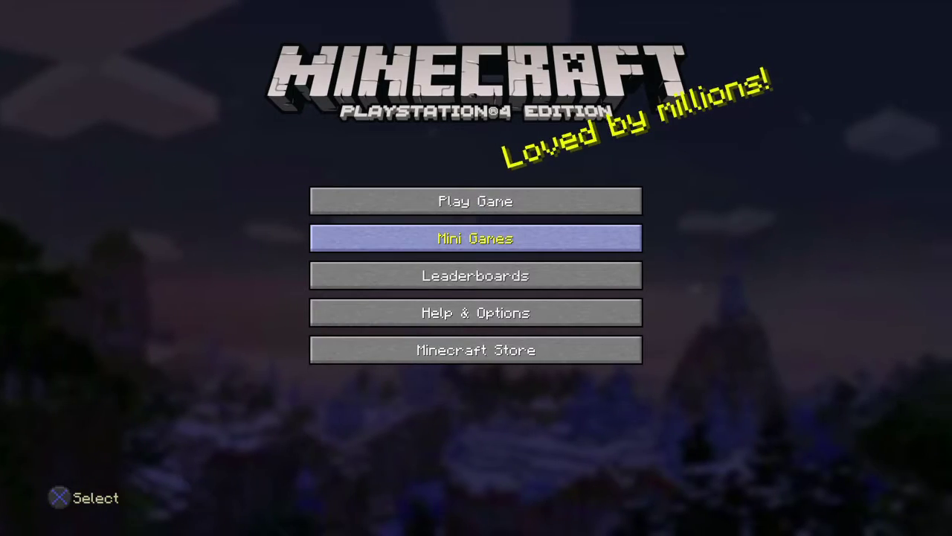
{"action": "key", "text": "Return"}
Step: Check the empty Mini Games Friends tab, back out, and open Play Game's saved worlds
{"action": "key", "text": "Right"}
{"action": "key", "text": "Right"}
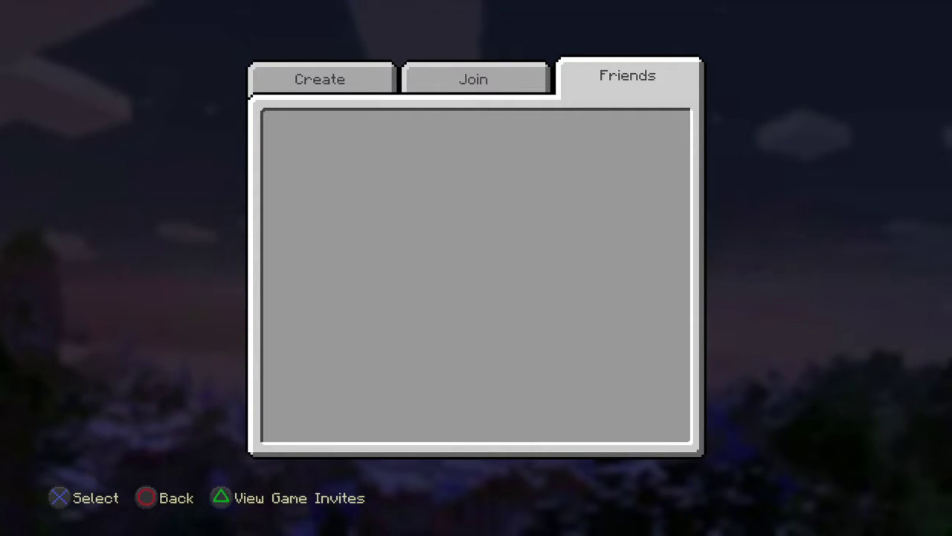
{"action": "key", "text": "Escape"}
{"action": "key", "text": "Up"}
{"action": "key", "text": "Return"}
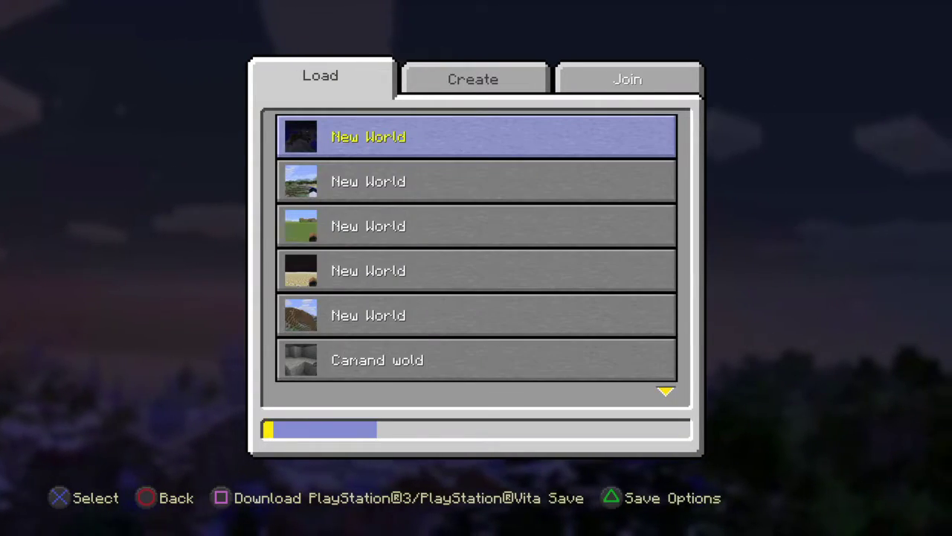
Step: Cycle from the Load tab to the Join tab, showing two friends' hosted sessions
{"action": "key", "text": "Right"}
{"action": "key", "text": "Right"}
{"action": "key", "text": "Left"}
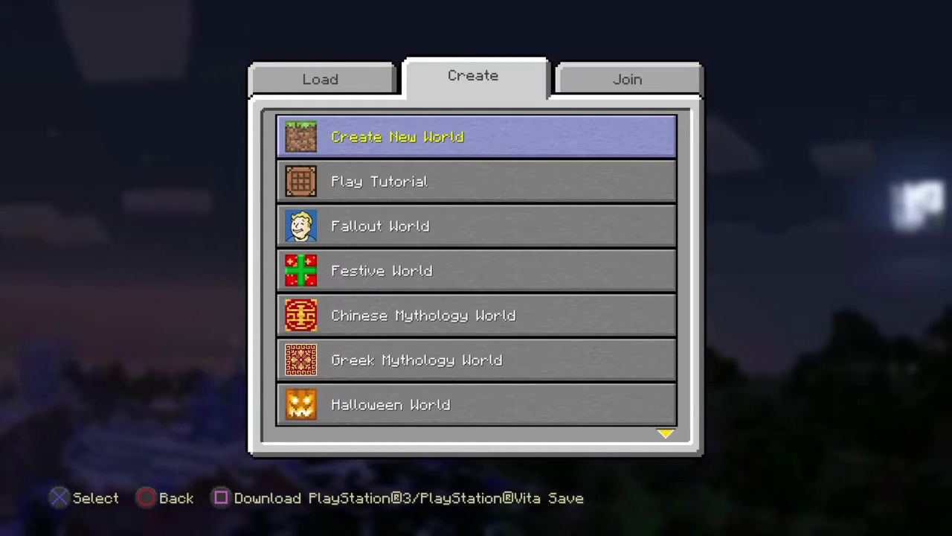
{"action": "key", "text": "Left"}
{"action": "key", "text": "Left"}
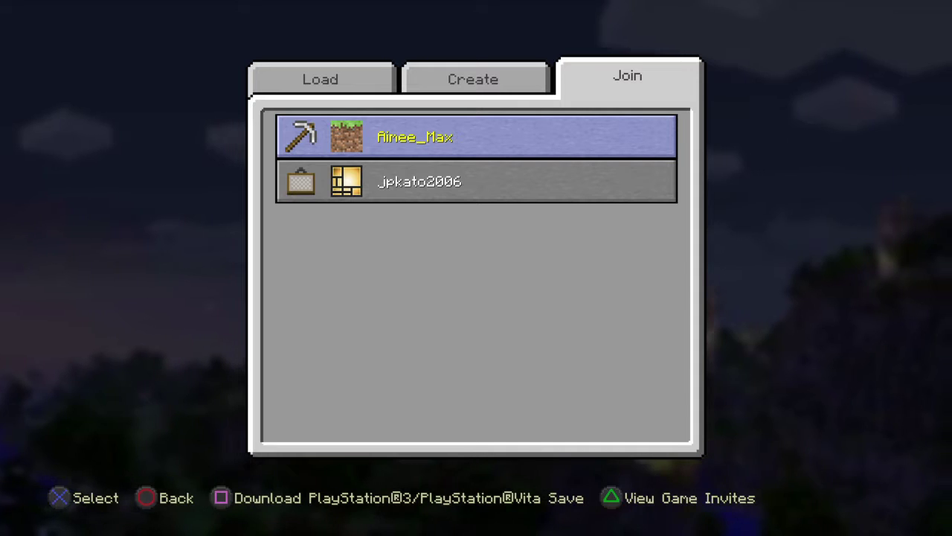
{"action": "key", "text": "Escape"}
{"action": "key", "text": "Return"}
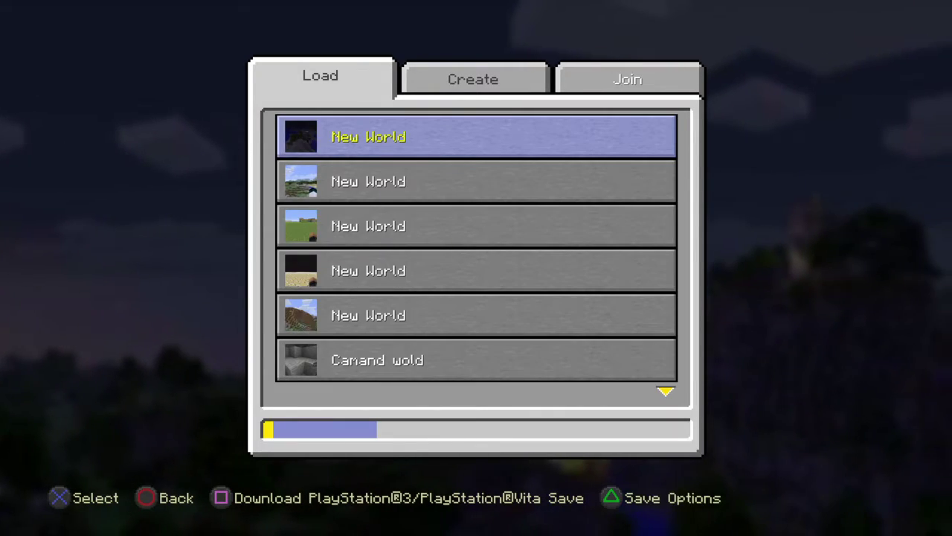
{"action": "key", "text": "Right"}
{"action": "key", "text": "Right"}
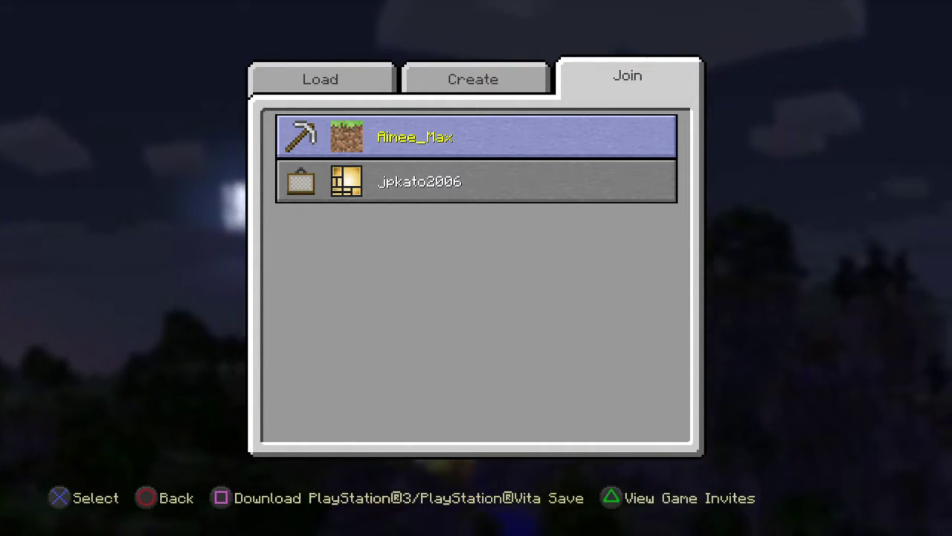
{"action": "key", "text": "Escape"}
{"action": "key", "text": "Down"}
{"action": "key", "text": "Down"}
{"action": "key", "text": "Up"}
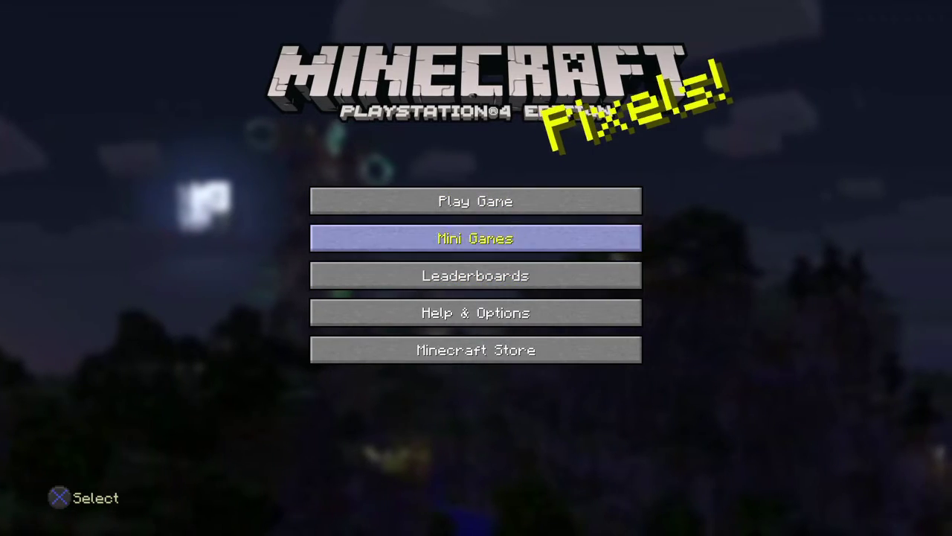
{"action": "key", "text": "Up"}
{"action": "key", "text": "Return"}
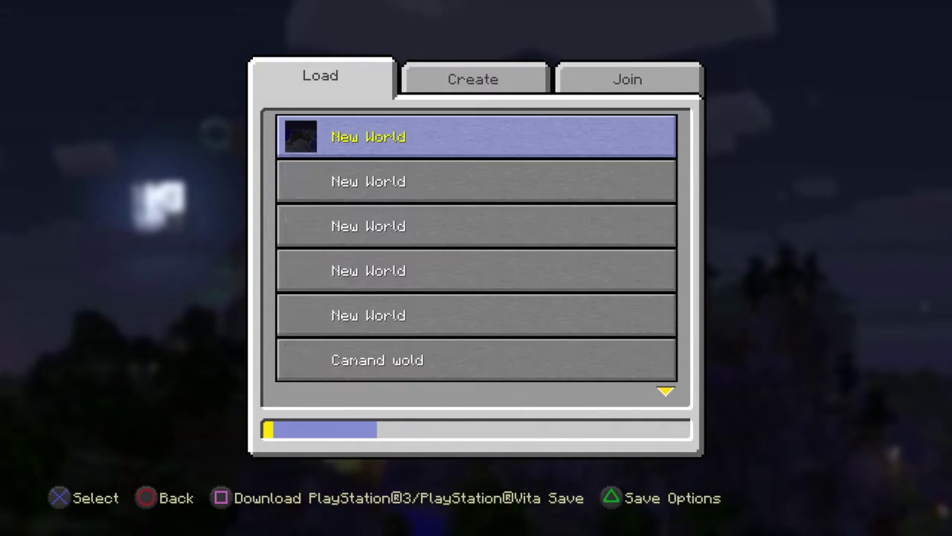
{"action": "key", "text": "Right"}
{"action": "key", "text": "Right"}
{"action": "key", "text": "Down"}
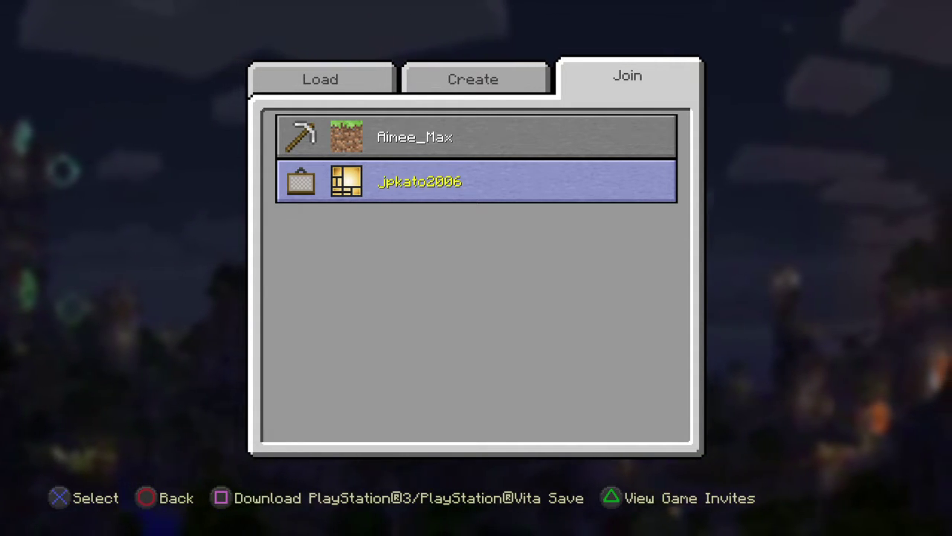
{"action": "key", "text": "Up"}
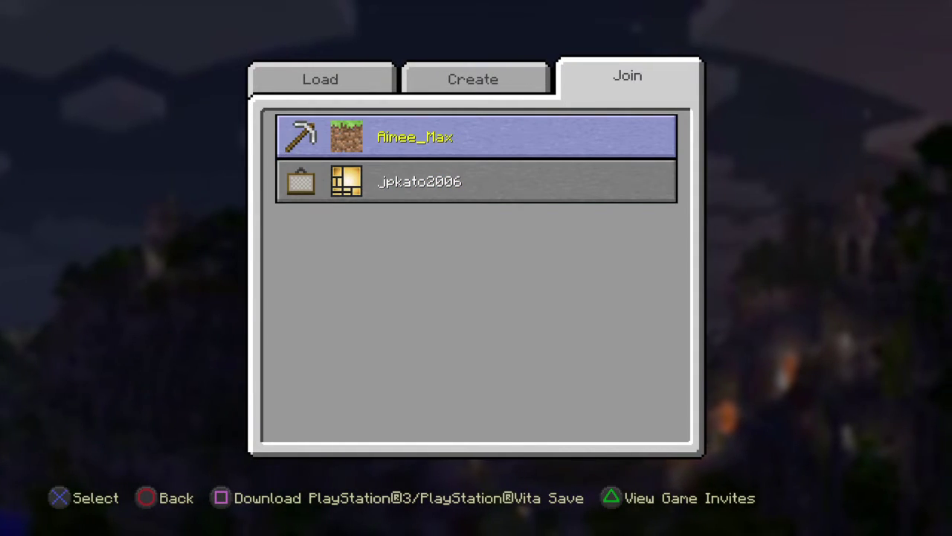